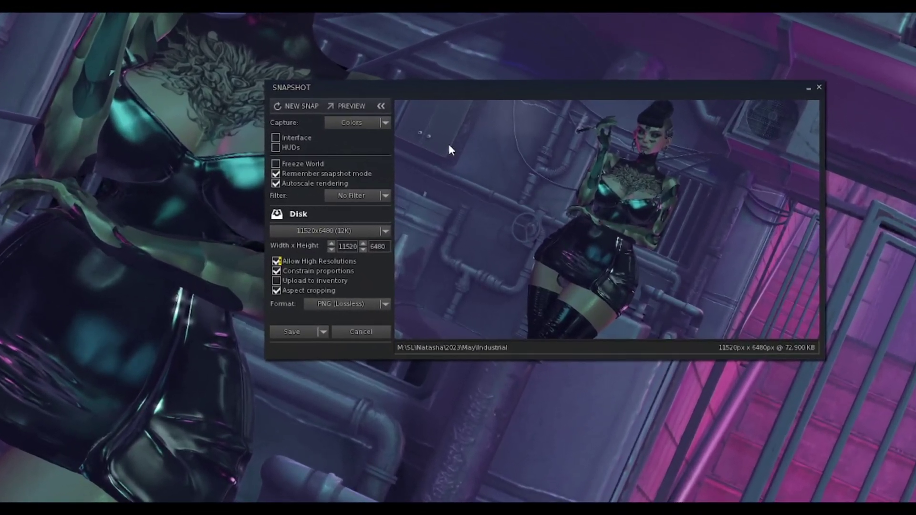
- Preview the snapshot's Depth capture, return the capture type to Colors and move the snapshot window
click(364, 124)
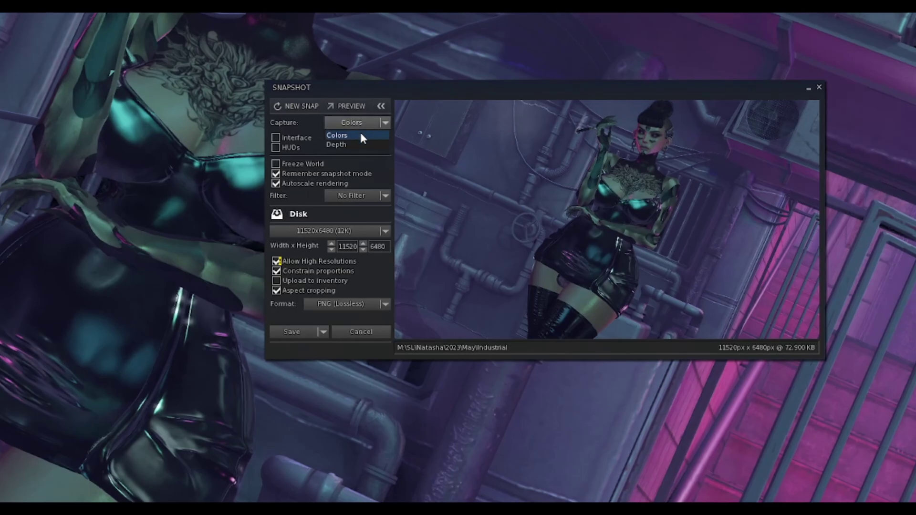
click(355, 140)
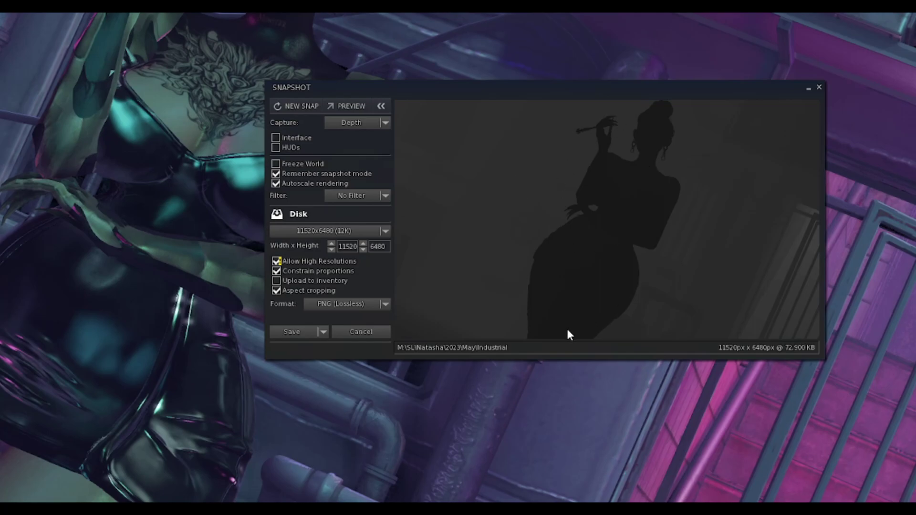
click(382, 128)
click(379, 135)
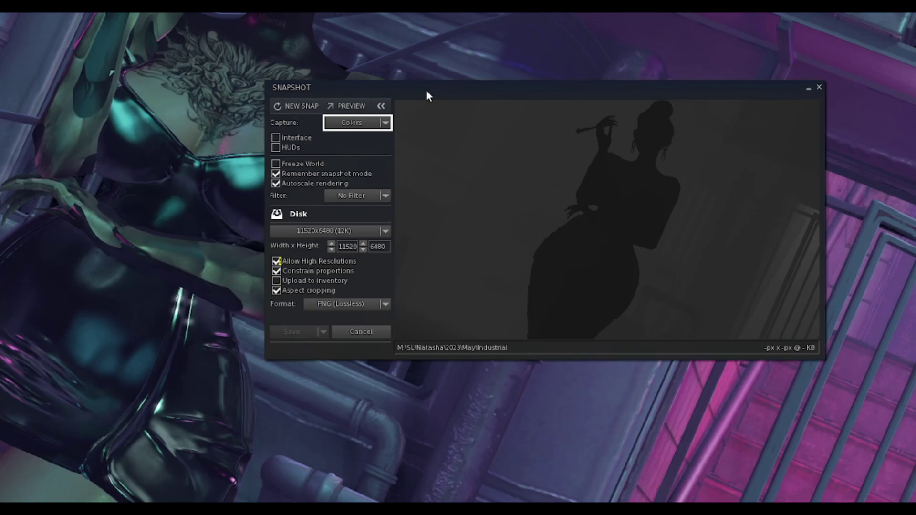
drag(426, 98, 507, 104)
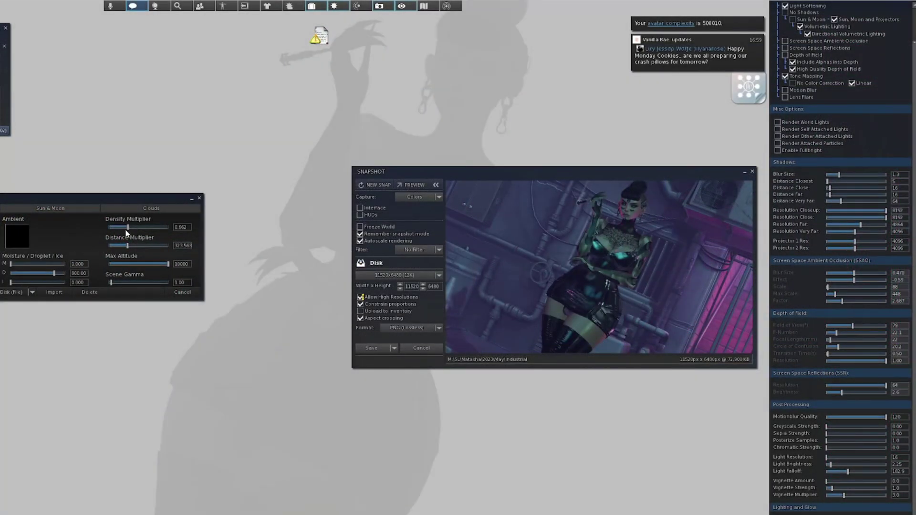
- Adjust the environment's Density Multiplier and Distance Multiplier to change the separation between figure and background in the depth view
drag(128, 229, 142, 246)
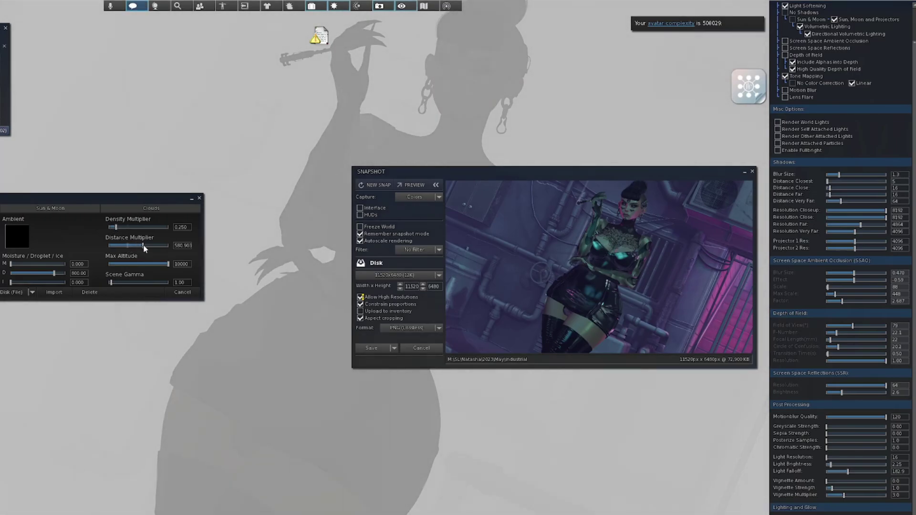
key(ctrl+p)
drag(139, 229, 170, 246)
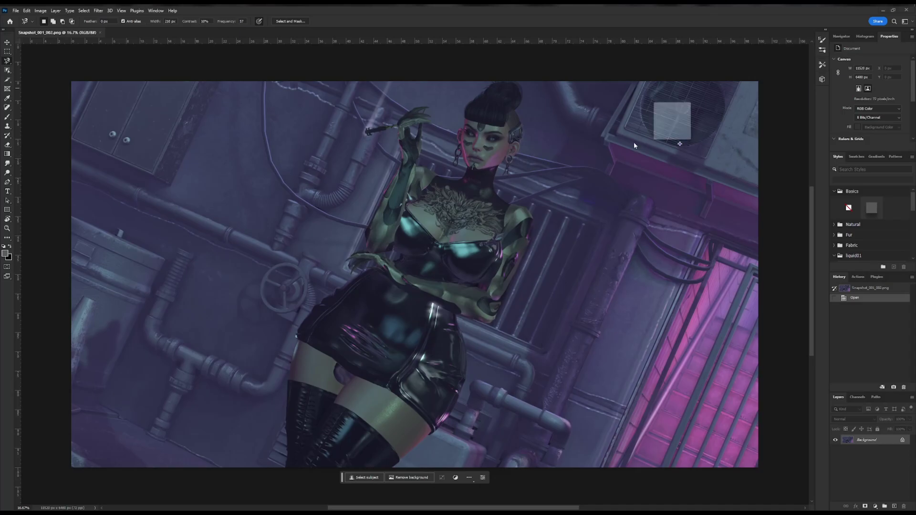
- In Photoshop, place the depth snapshot Snapshot_001_003 over the colour image and apply a Threshold adjustment at level 185
drag(326, 210, 326, 214)
key(Return)
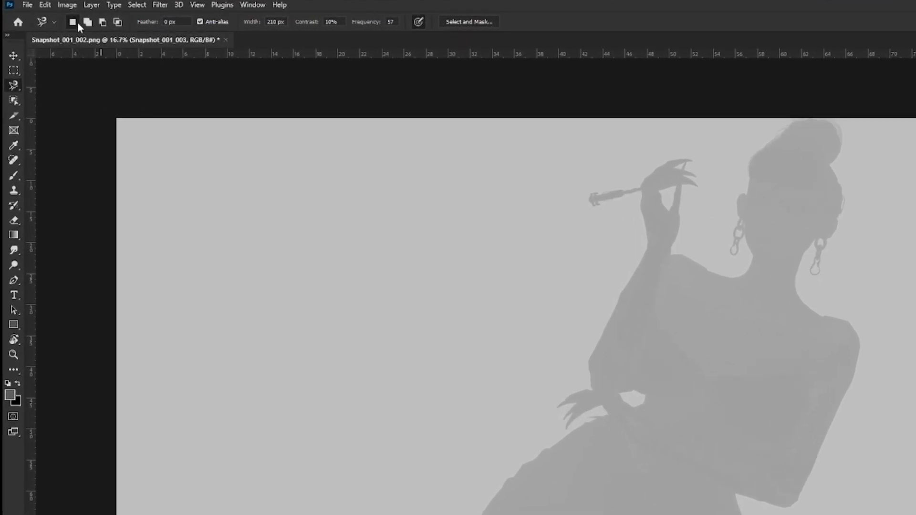
click(67, 6)
mouse_move(85, 35)
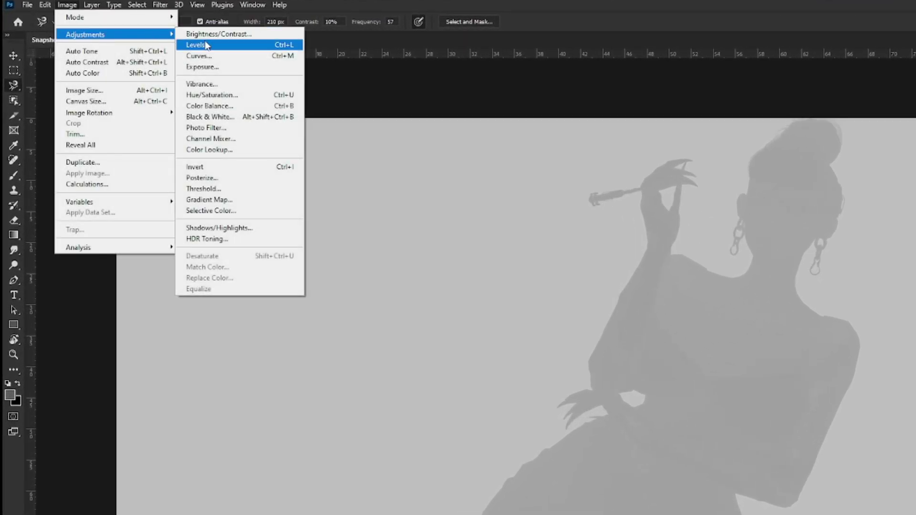
click(240, 189)
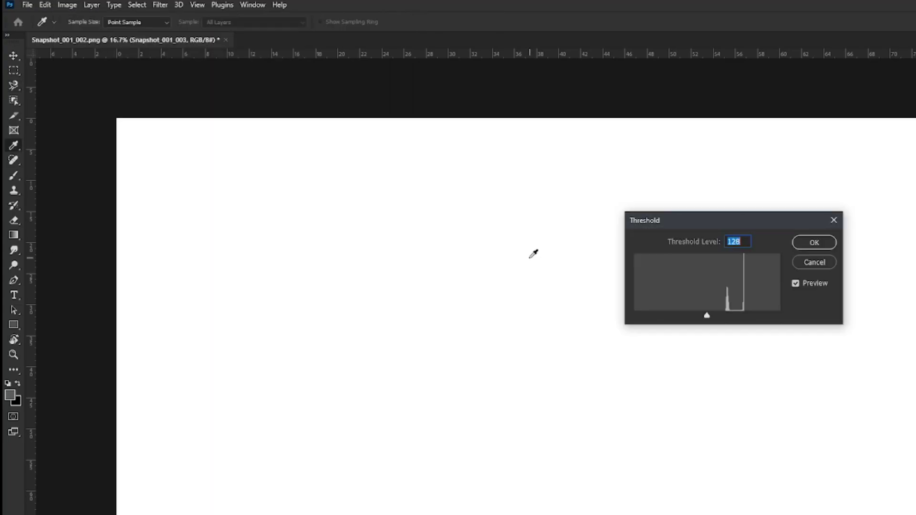
drag(440, 205, 460, 205)
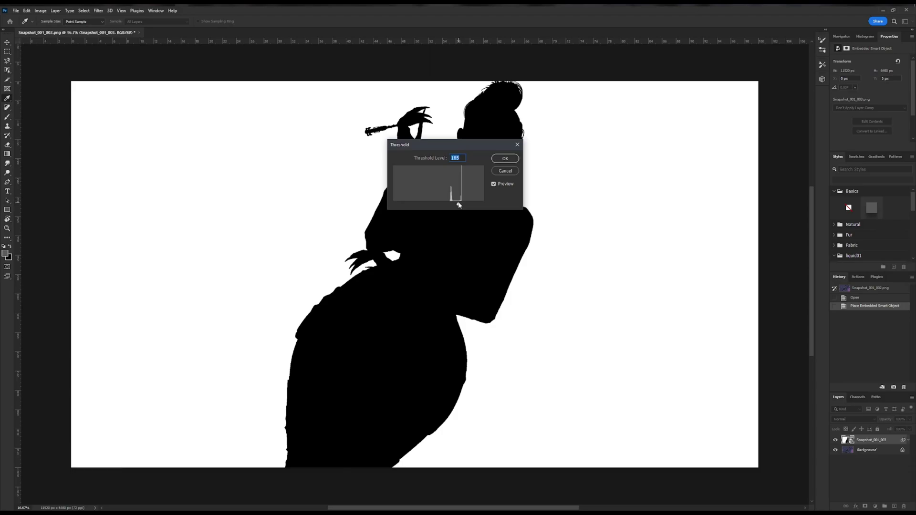
click(505, 158)
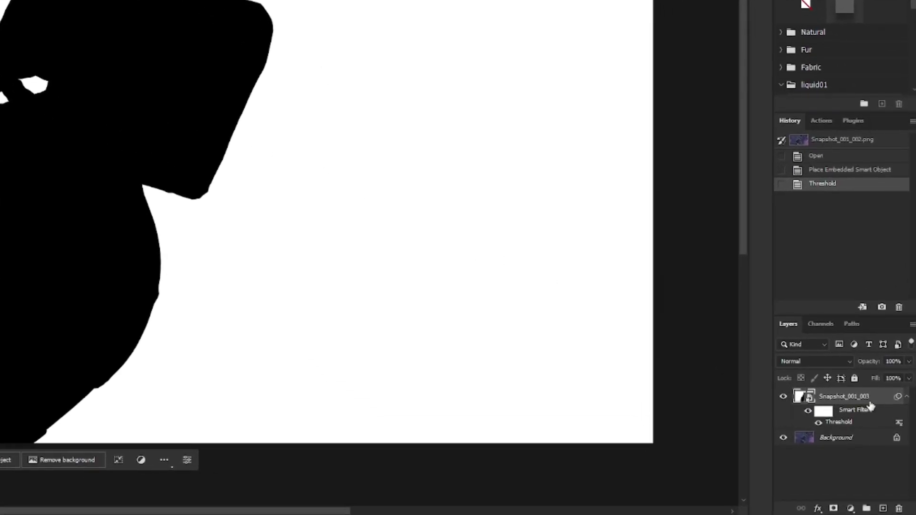
- Rasterize the thresholded silhouette layer and cut its entire contents
right_click(871, 402)
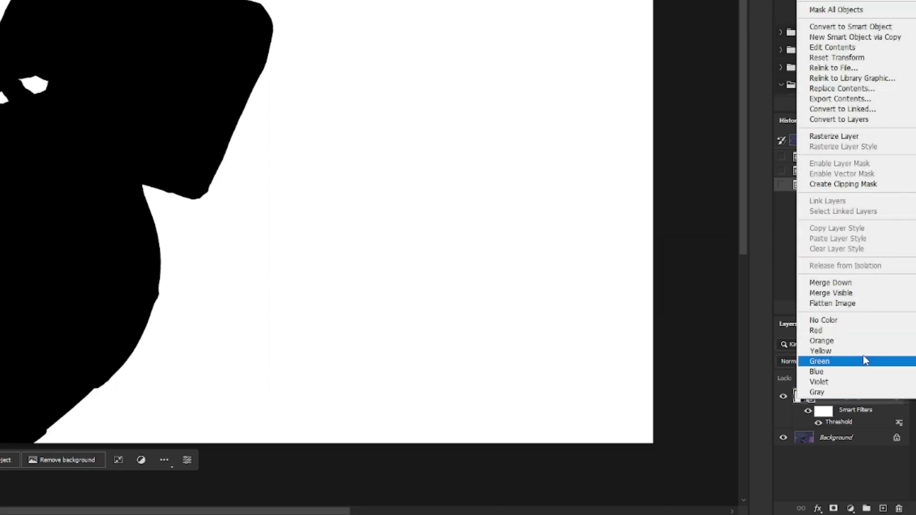
click(864, 139)
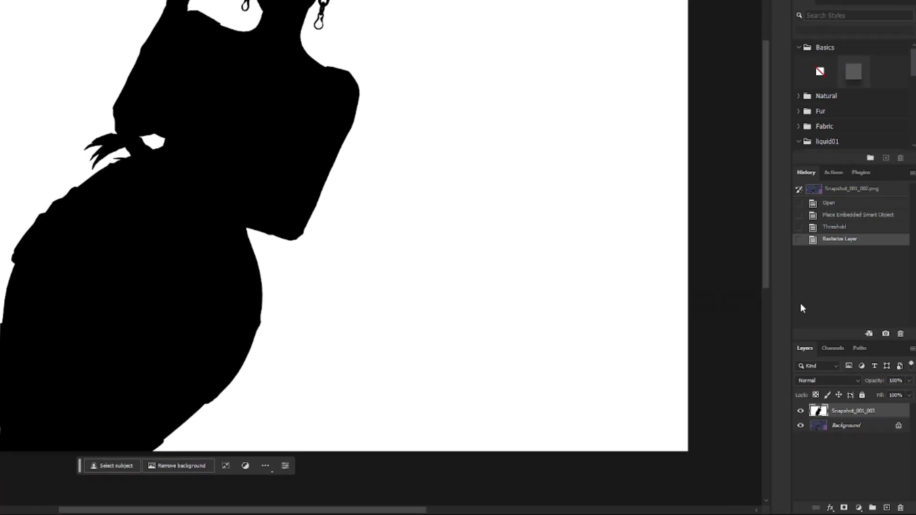
key(ctrl+a)
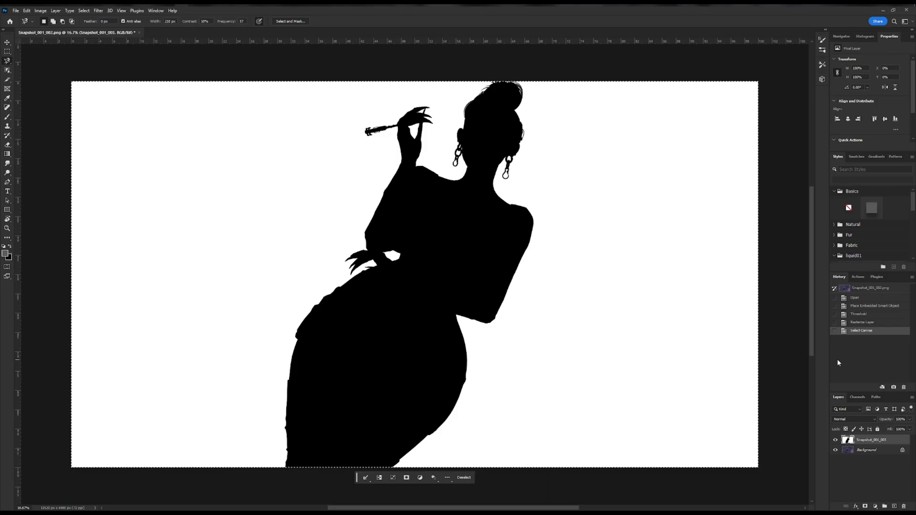
key(ctrl+x)
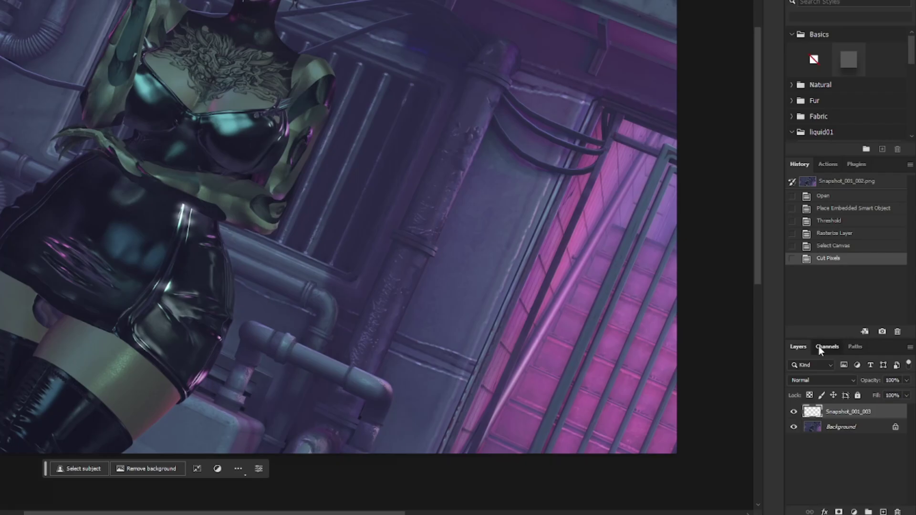
- Paste the cut silhouette into a new alpha channel and return to the RGB composite
click(819, 346)
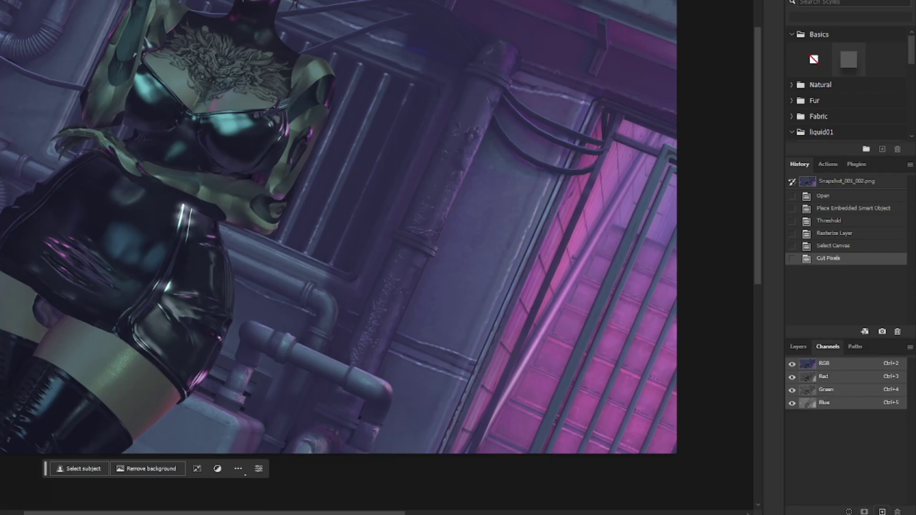
click(883, 512)
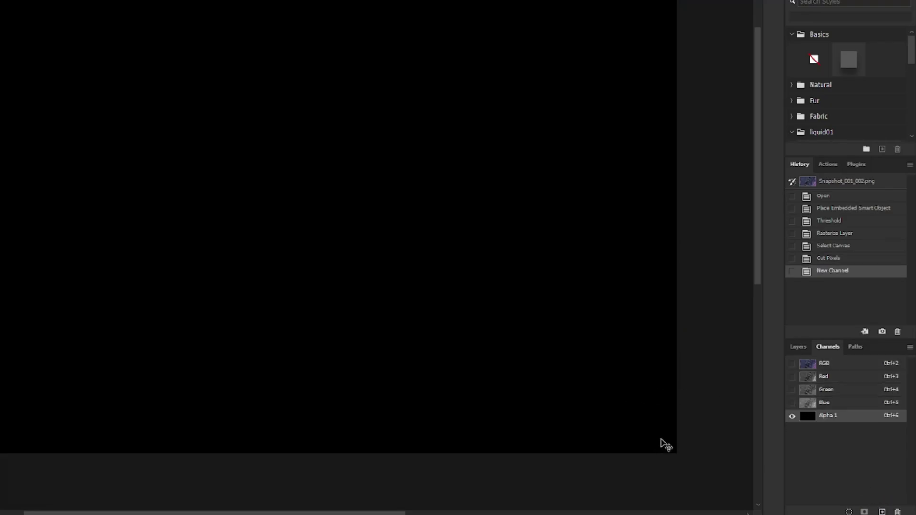
key(ctrl+v)
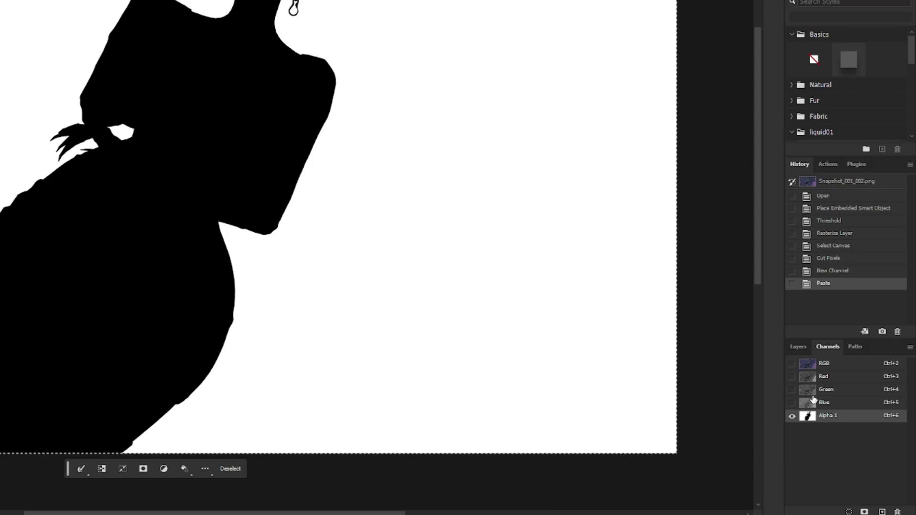
click(833, 365)
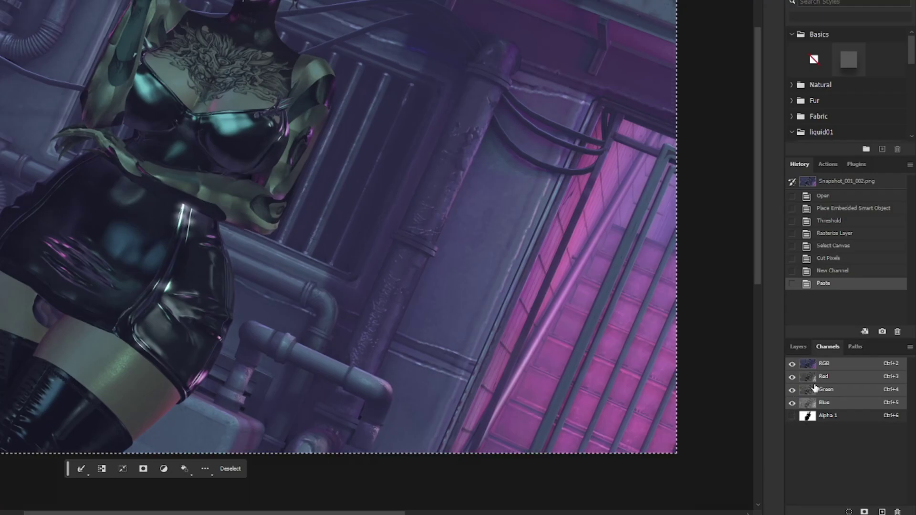
- Delete the emptied snapshot layer and duplicate the full background image onto two new layers
click(800, 348)
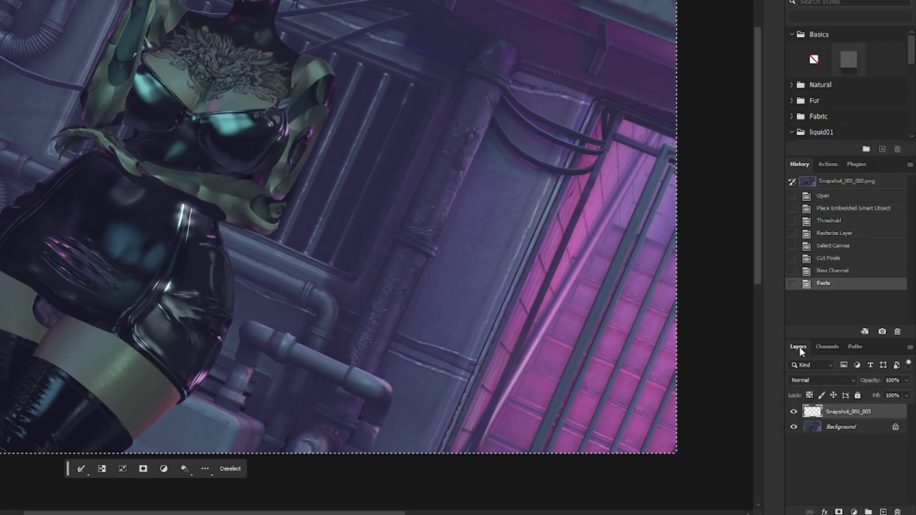
drag(829, 414, 899, 511)
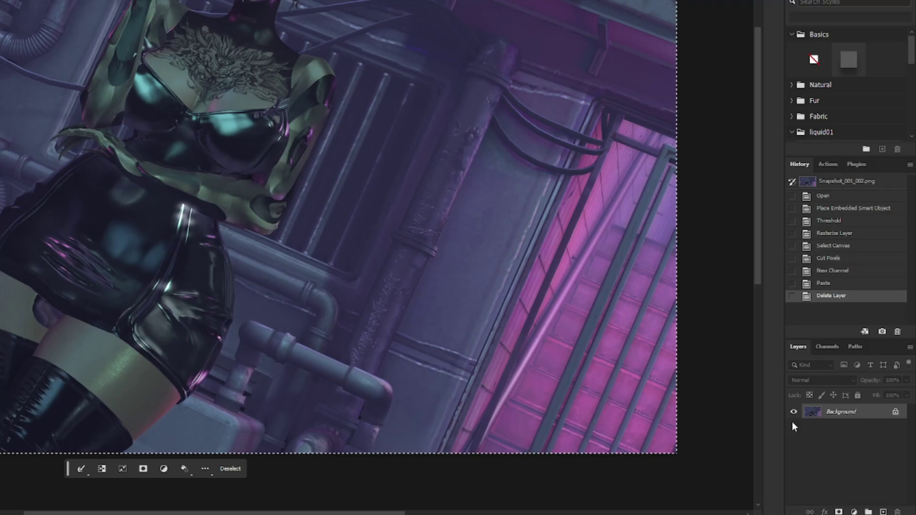
key(ctrl+j)
key(ctrl+j)
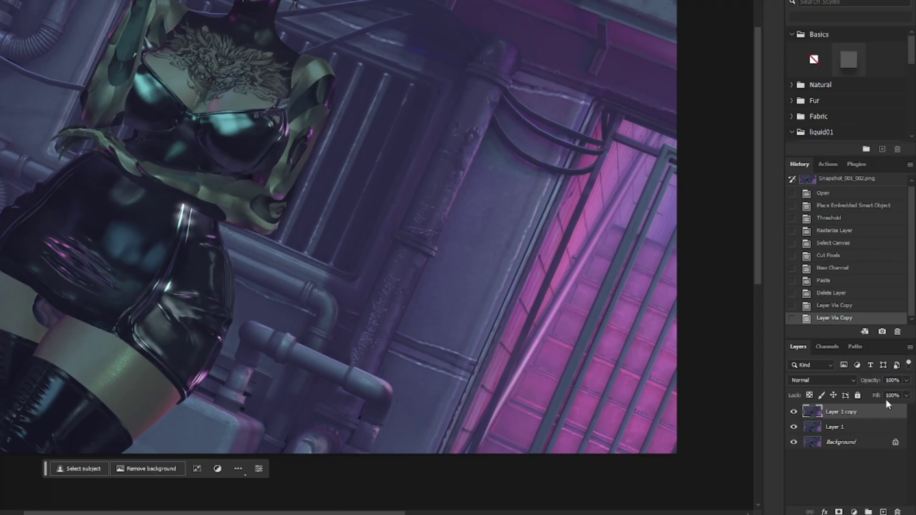
- Load the alpha channel as a selection, invert it and use it as a layer mask on Layer 1 copy
click(834, 348)
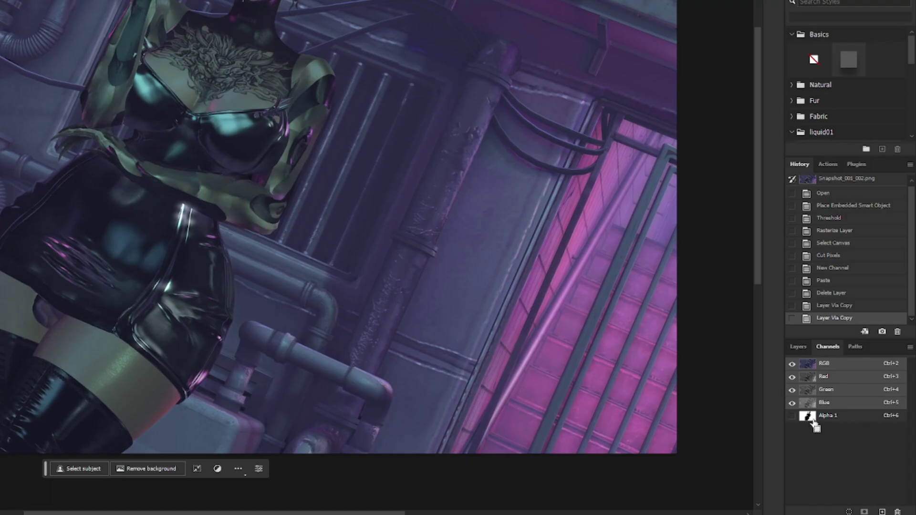
ctrl+click(809, 418)
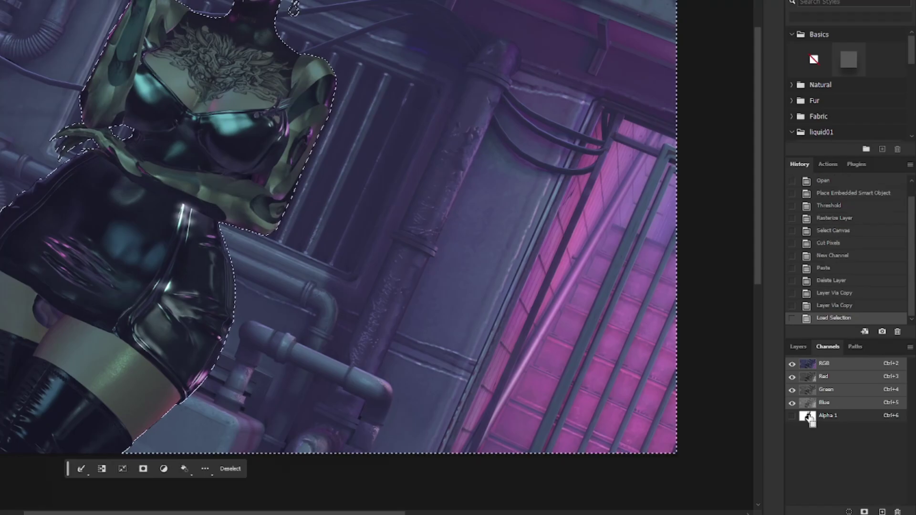
click(806, 348)
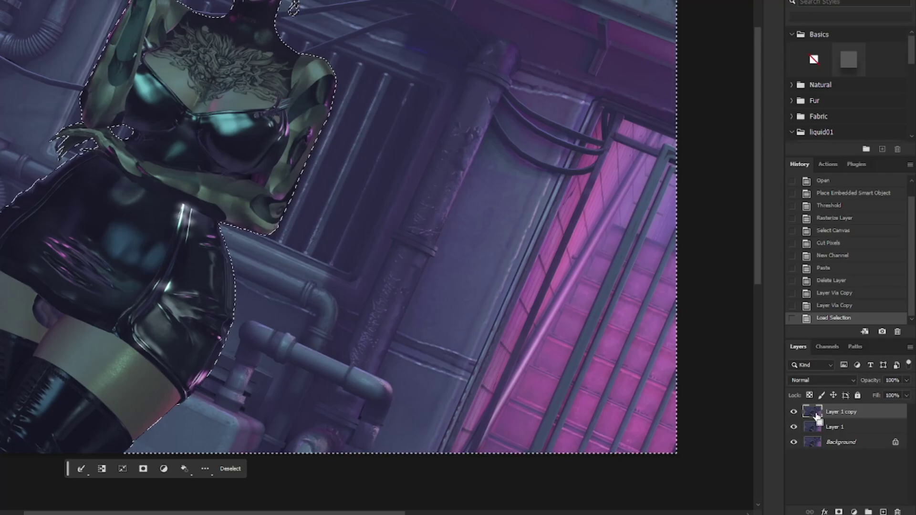
key(ctrl+shift+i)
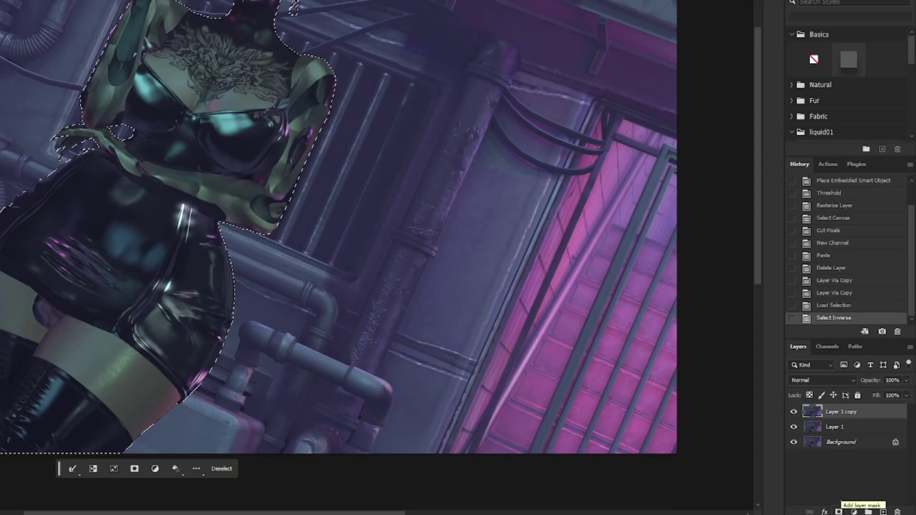
click(838, 512)
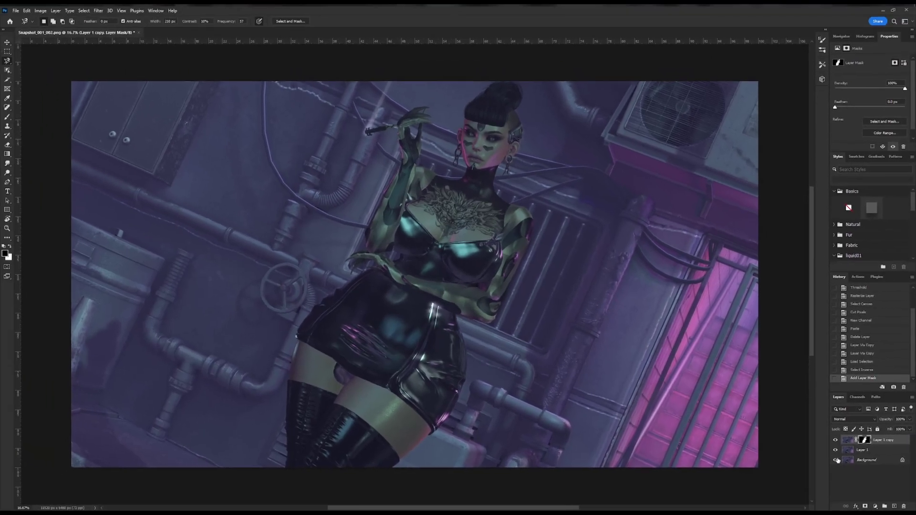
- Hide the Background layer, temporarily hiding Layer 1 as well to inspect the masked figure
click(813, 451)
click(835, 451)
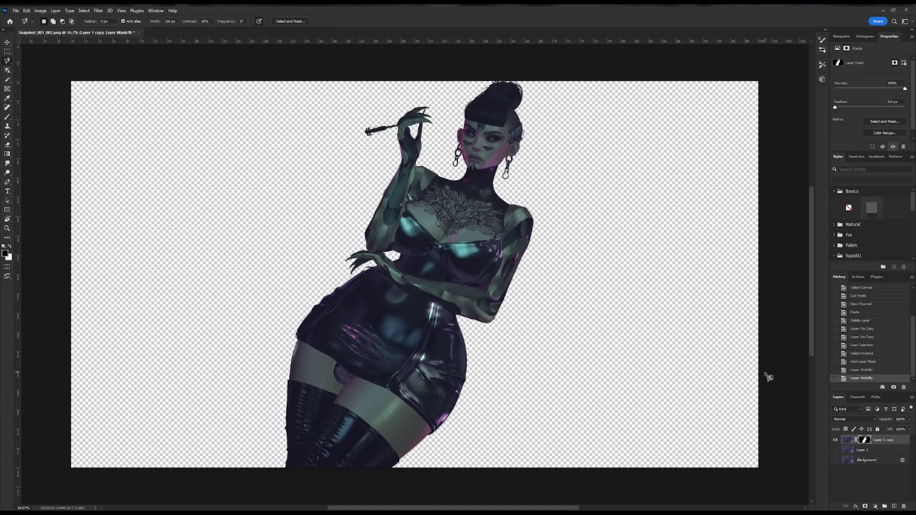
click(837, 450)
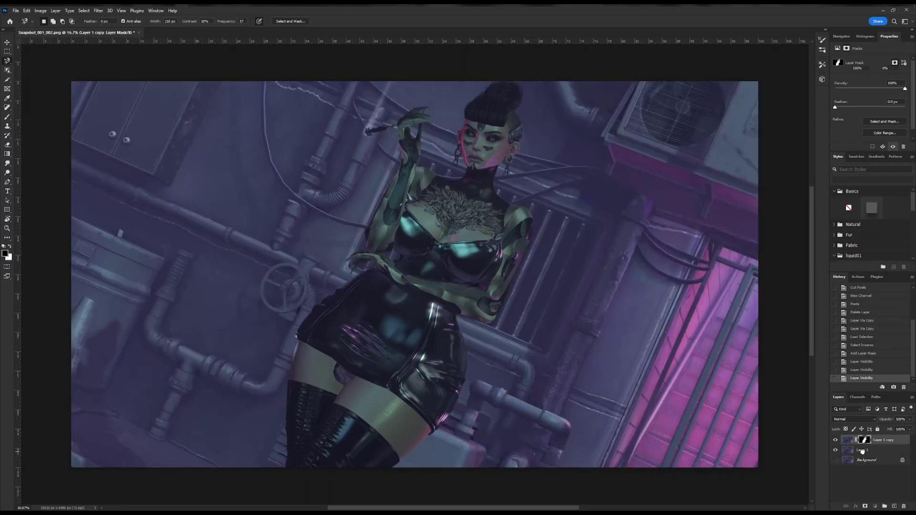
- Convert Layer 1, beneath the masked figure, to a smart object
click(863, 452)
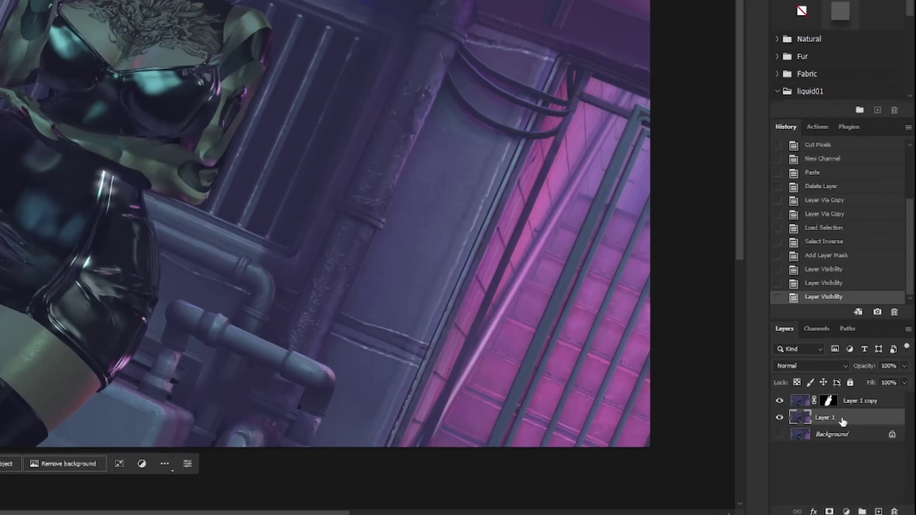
right_click(843, 421)
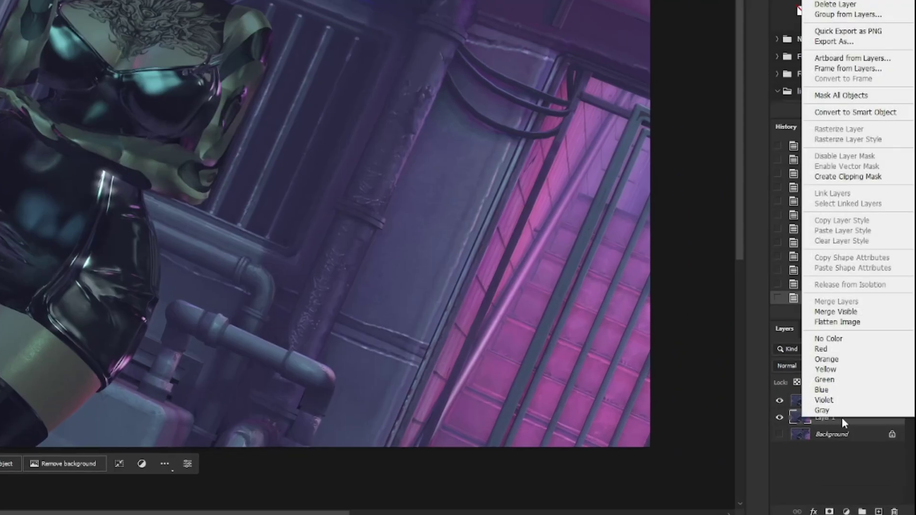
click(857, 114)
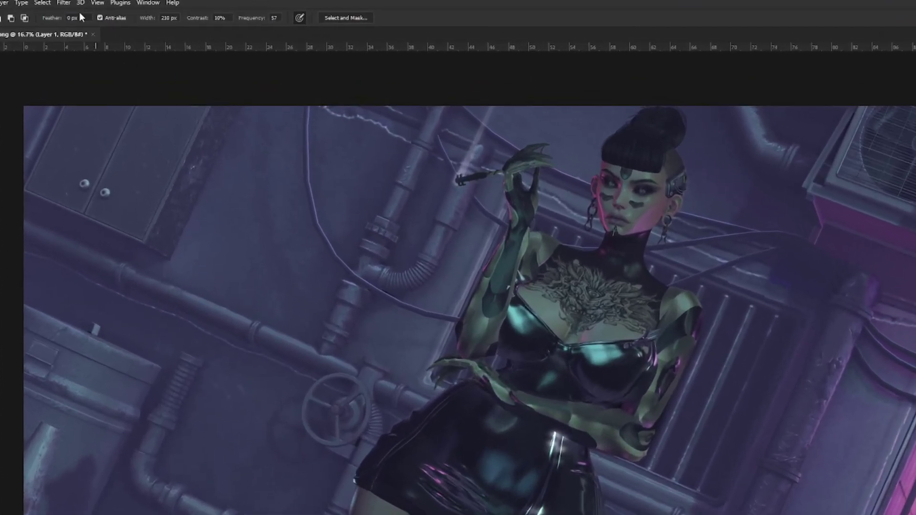
- Apply a Gaussian Blur with a 15.3 pixel radius to the Layer 1 smart object
click(64, 3)
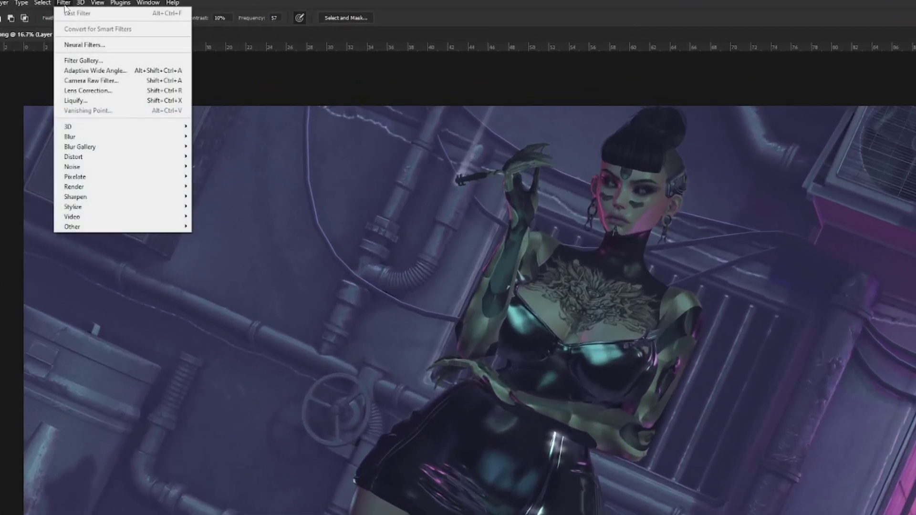
mouse_move(107, 138)
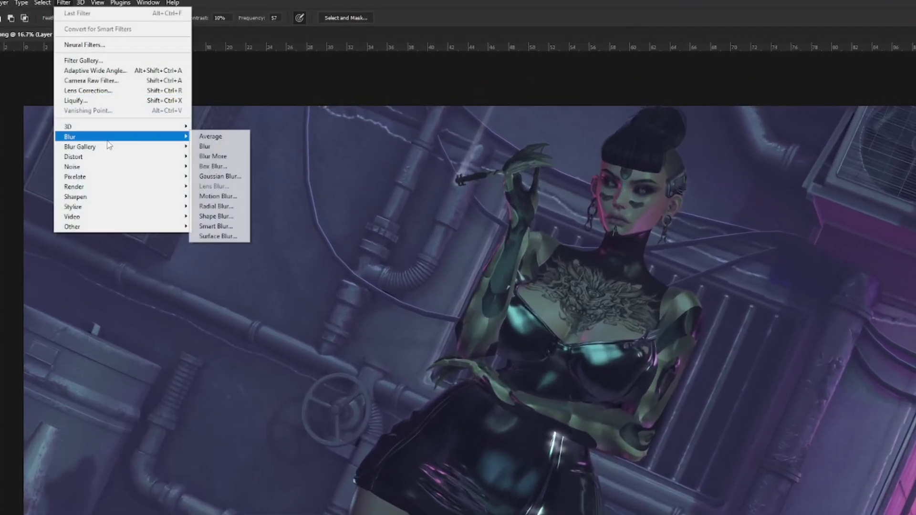
click(235, 177)
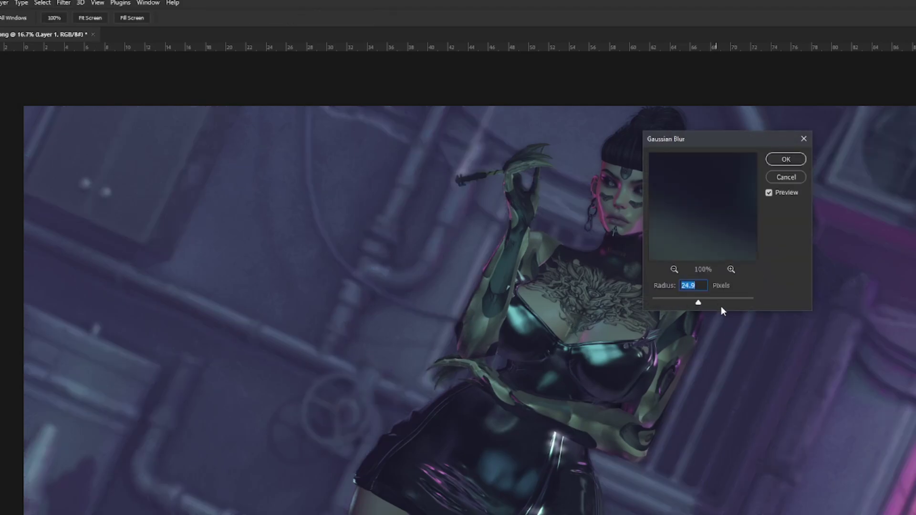
drag(700, 303, 673, 304)
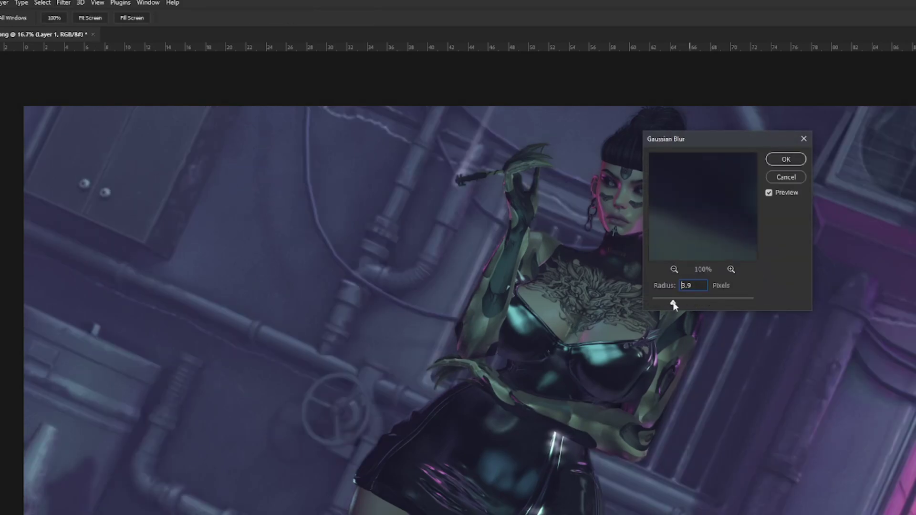
drag(705, 302, 696, 302)
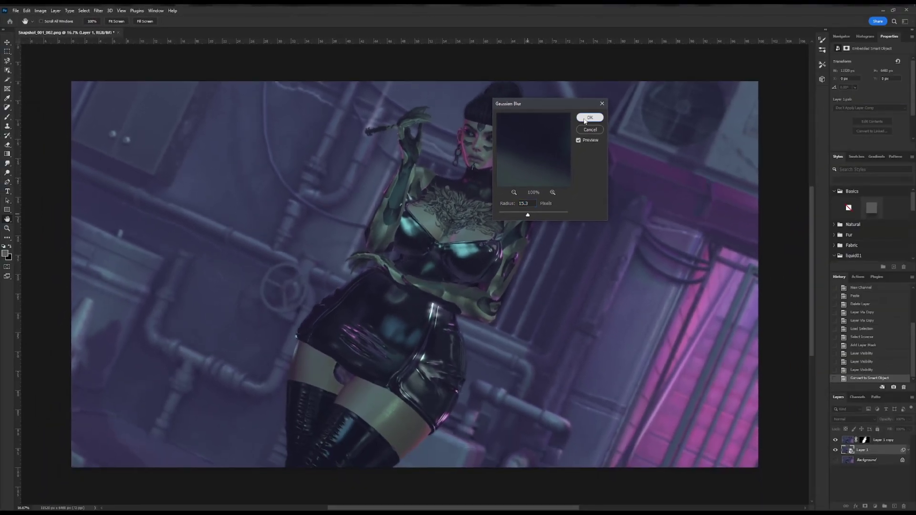
click(786, 159)
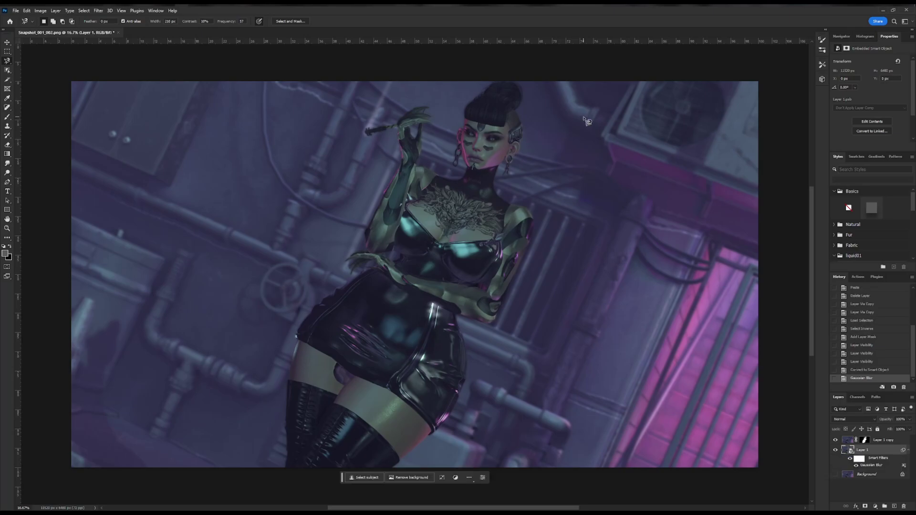